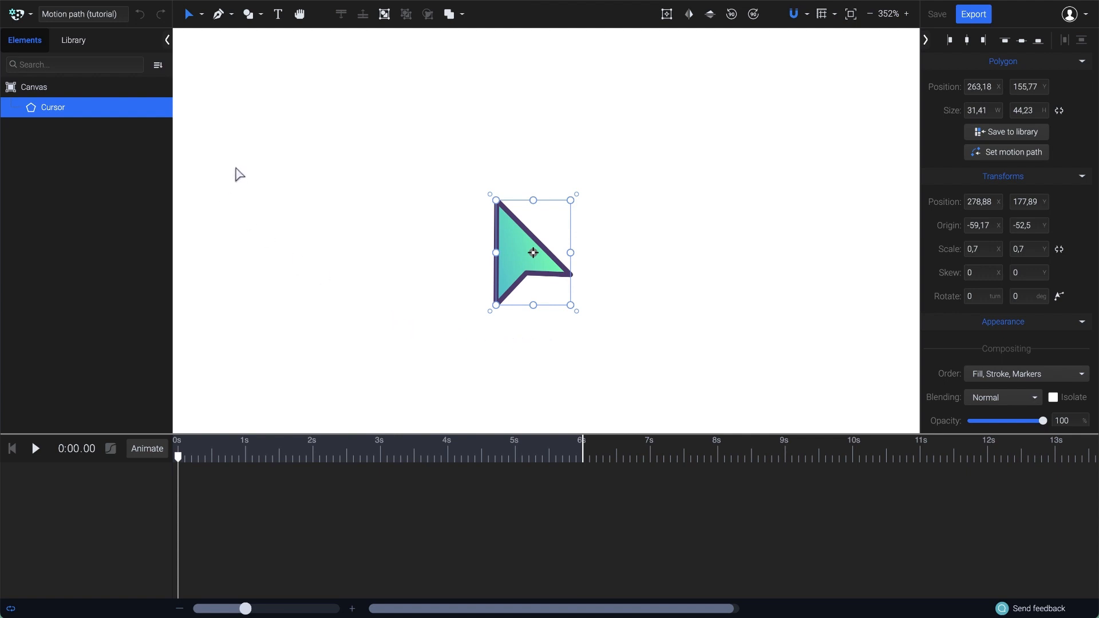
Step: Add the Infinite symbol from the library uploads and move the cursor arrow to about X 376,68, Y 188,49, clear of the symbol
left_click(80, 45)
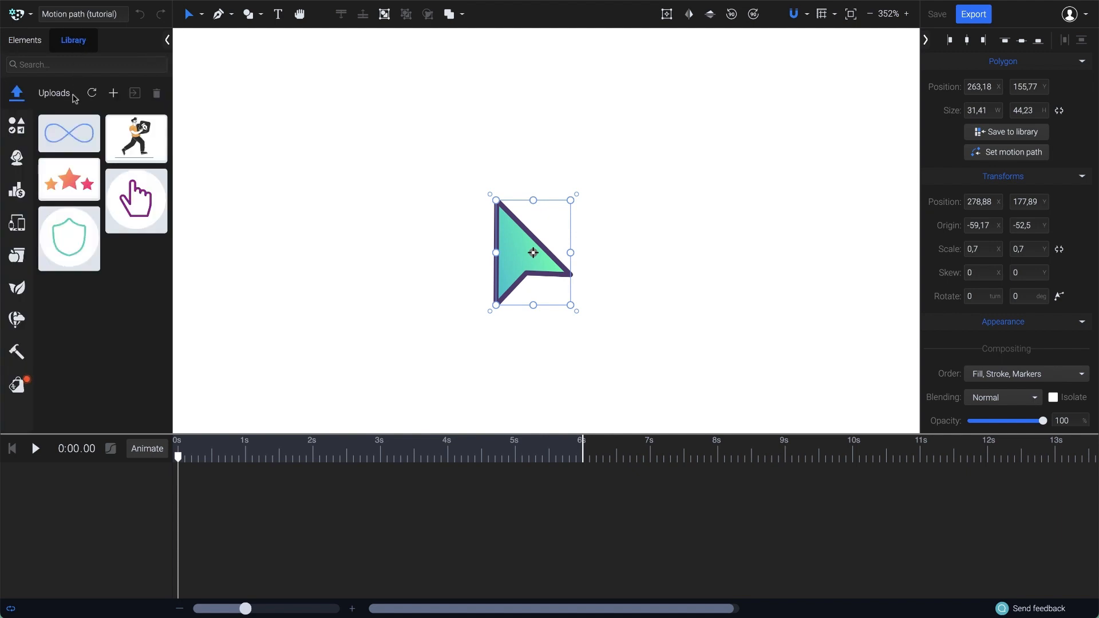
left_click(69, 130)
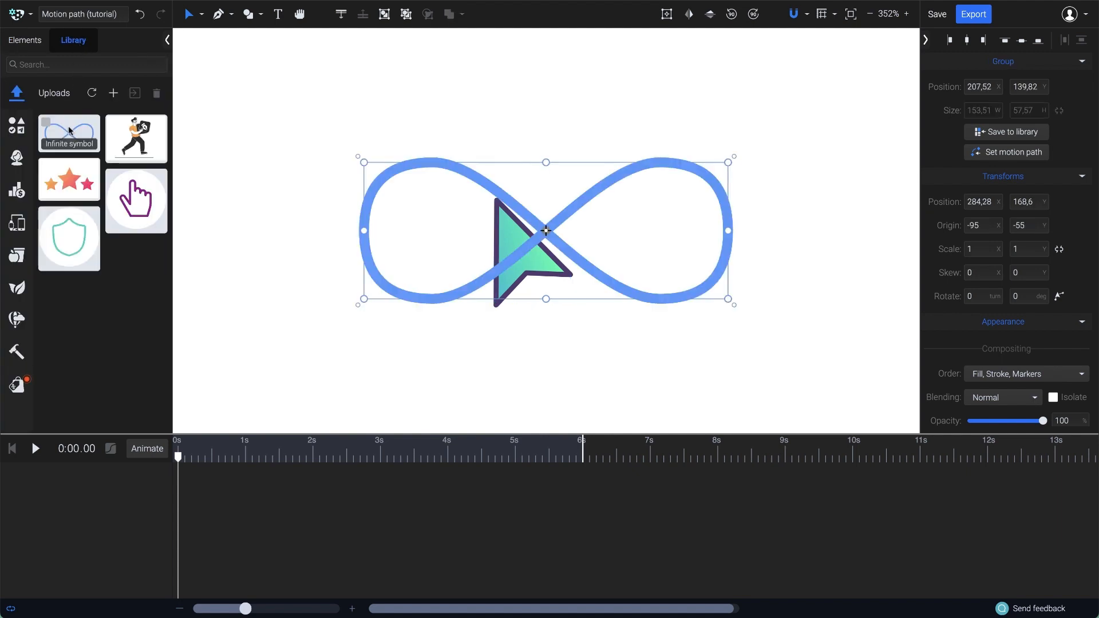
left_click(518, 282)
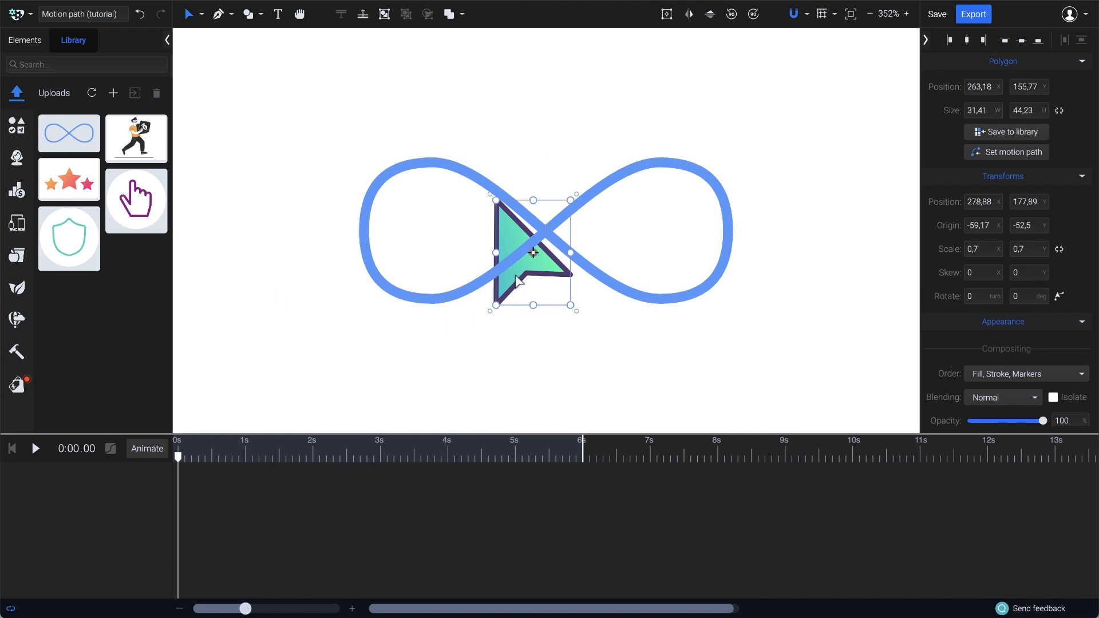
left_click_drag(516, 278, 765, 277)
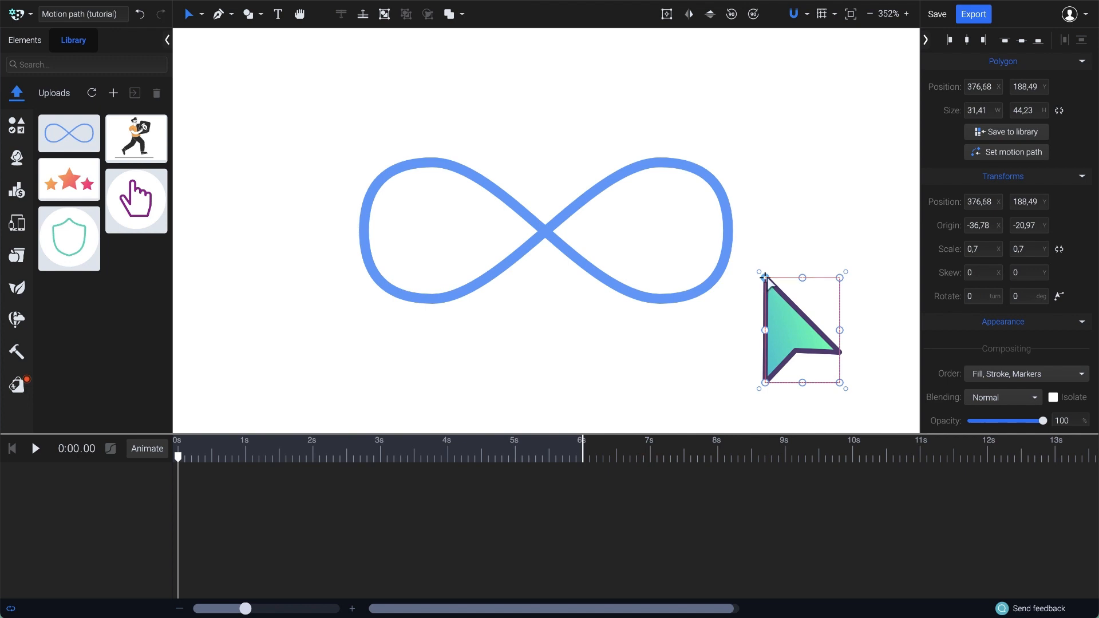
Step: Set the Infinite symbol as the cursor's motion path, with the end time at 6 s
right_click(808, 342)
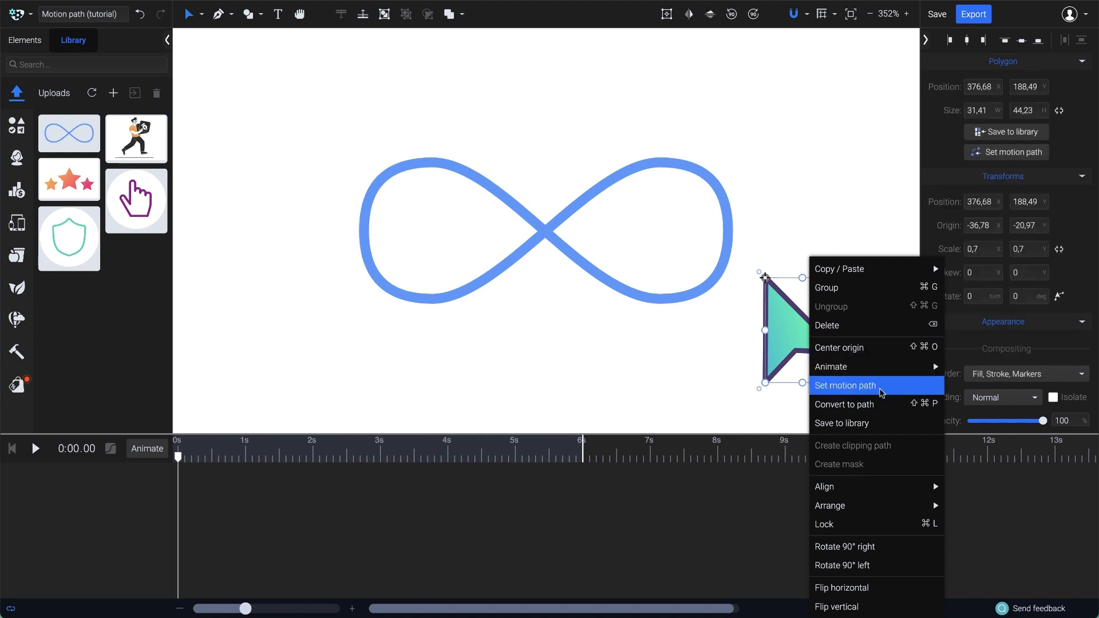
left_click(883, 393)
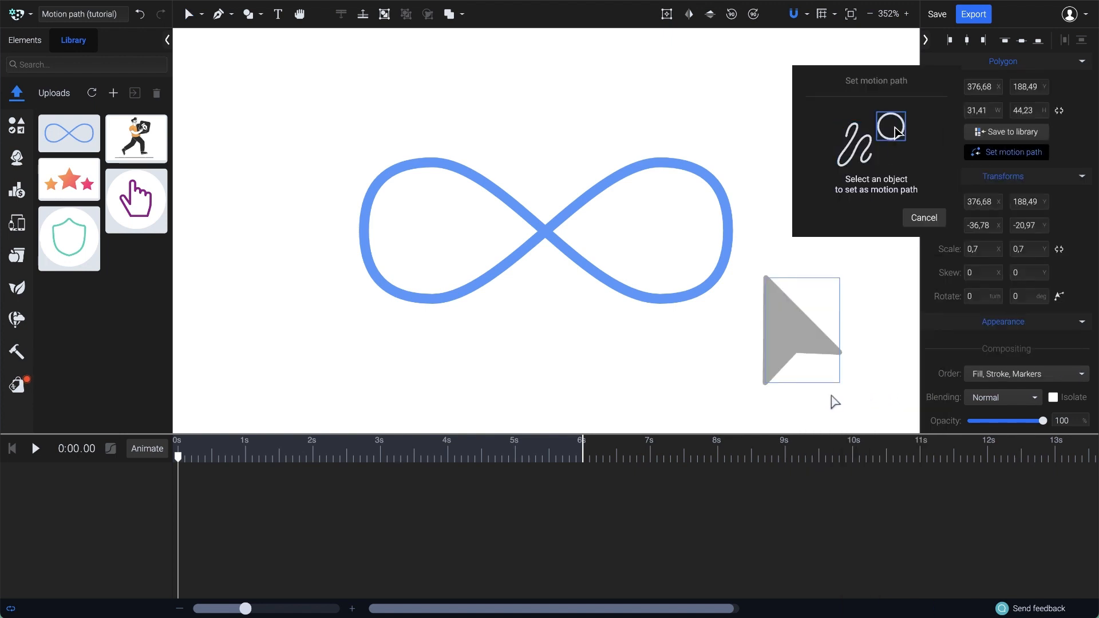
left_click(562, 218)
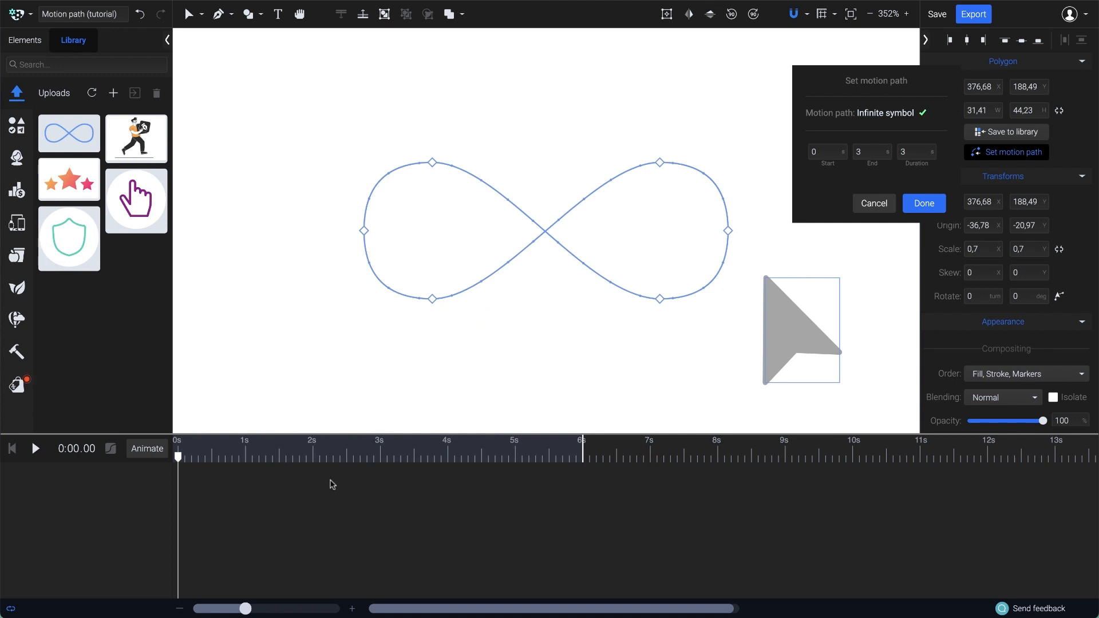
left_click(870, 152)
key("BackSpace")
type("6")
key("Return")
left_click(923, 204)
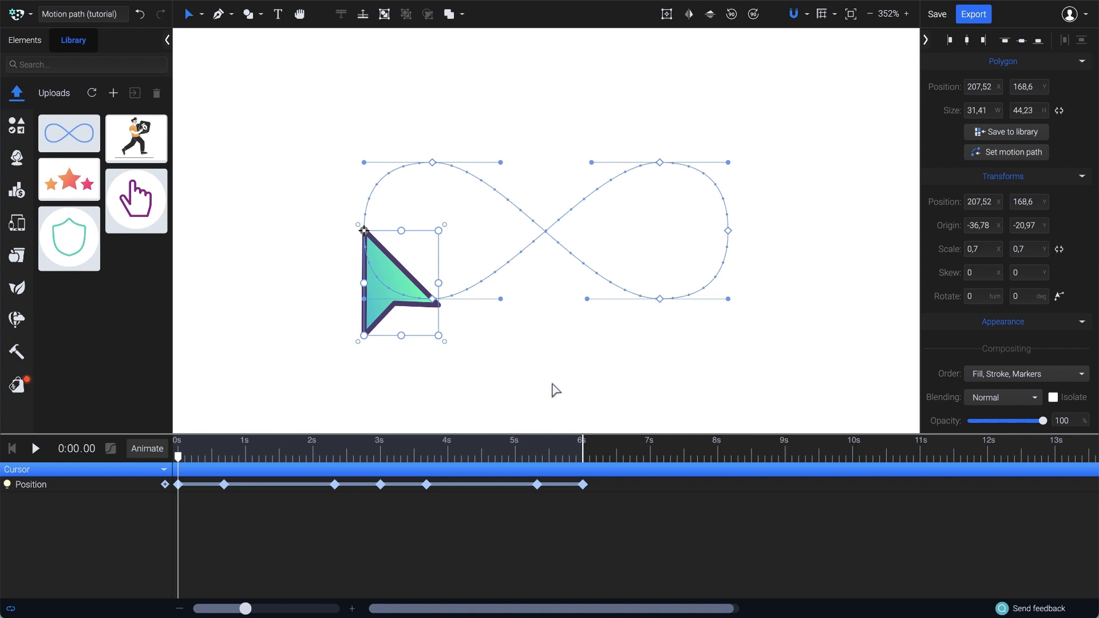
Step: Preview the cursor travelling along the motion path and return the playhead to 0 s
left_click(36, 448)
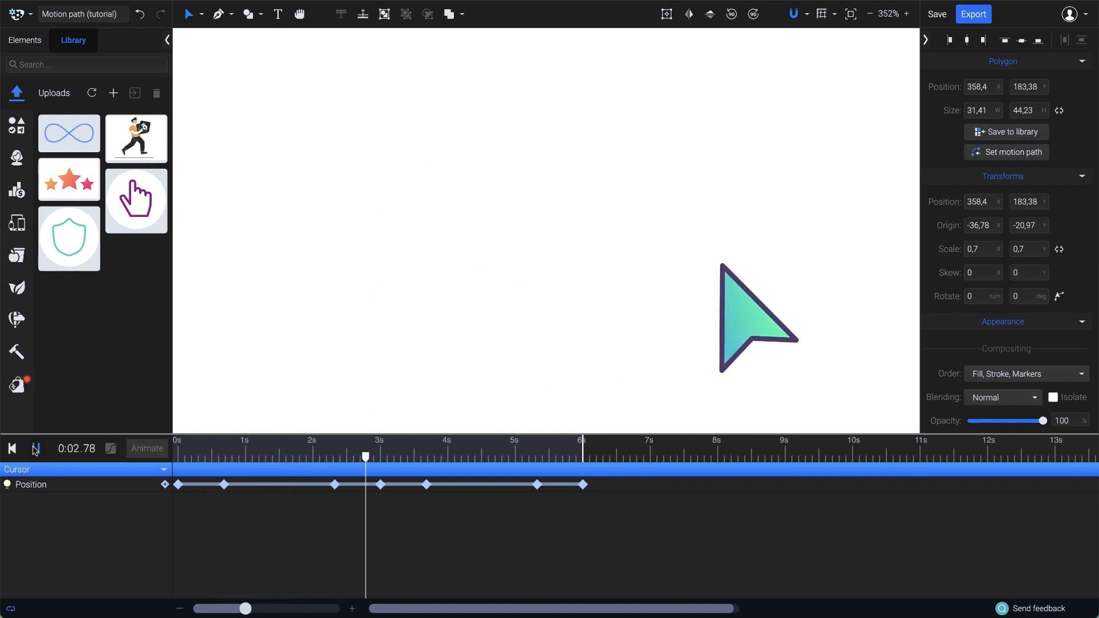
left_click(35, 449)
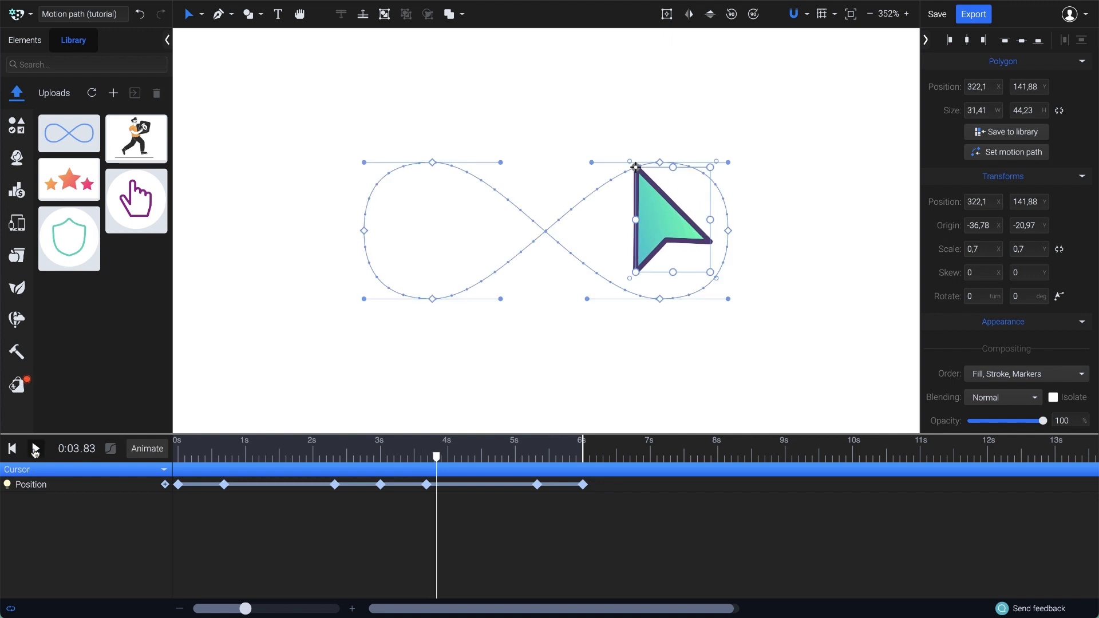
left_click(179, 457)
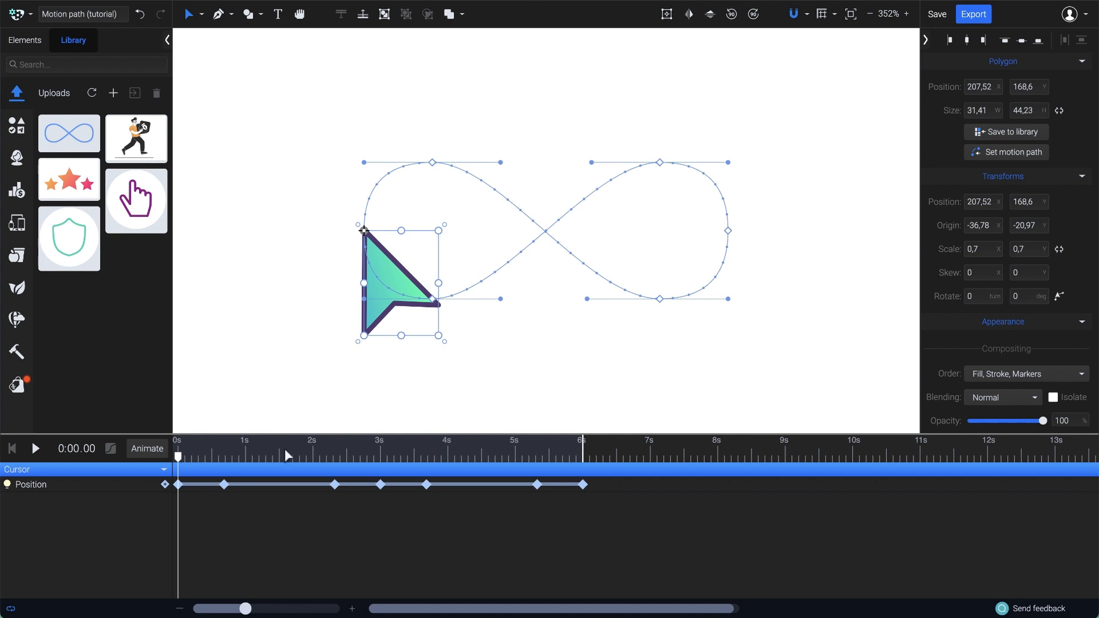
Step: Orient the cursor to its motion path, rotate it to about 113° so its tip leads along the curve, and preview the motion
left_click(1059, 297)
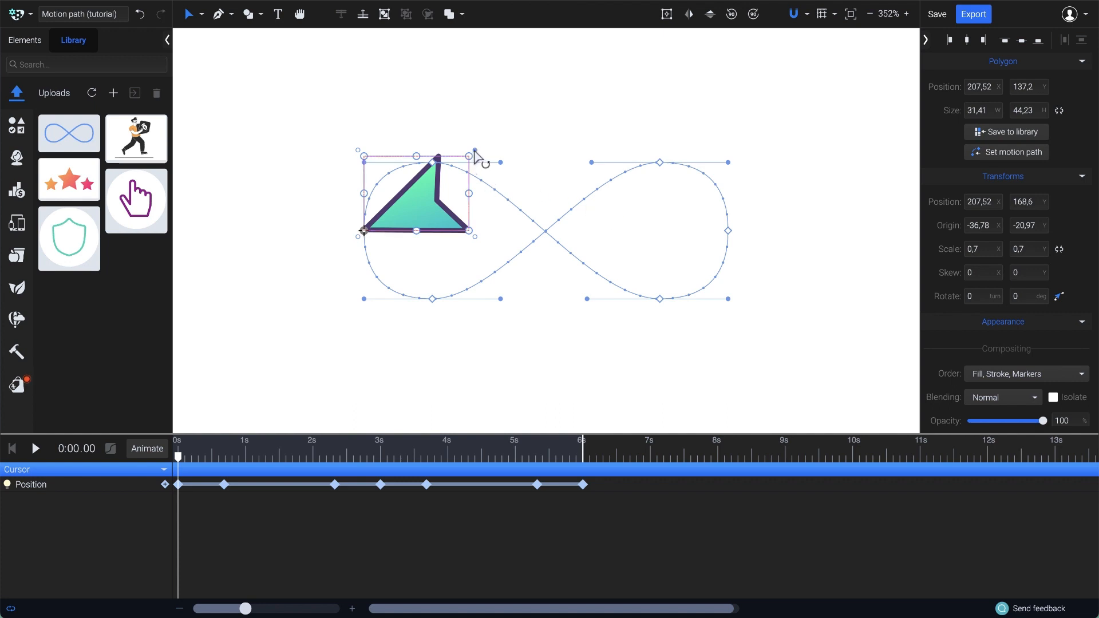
left_click_drag(479, 159, 382, 302)
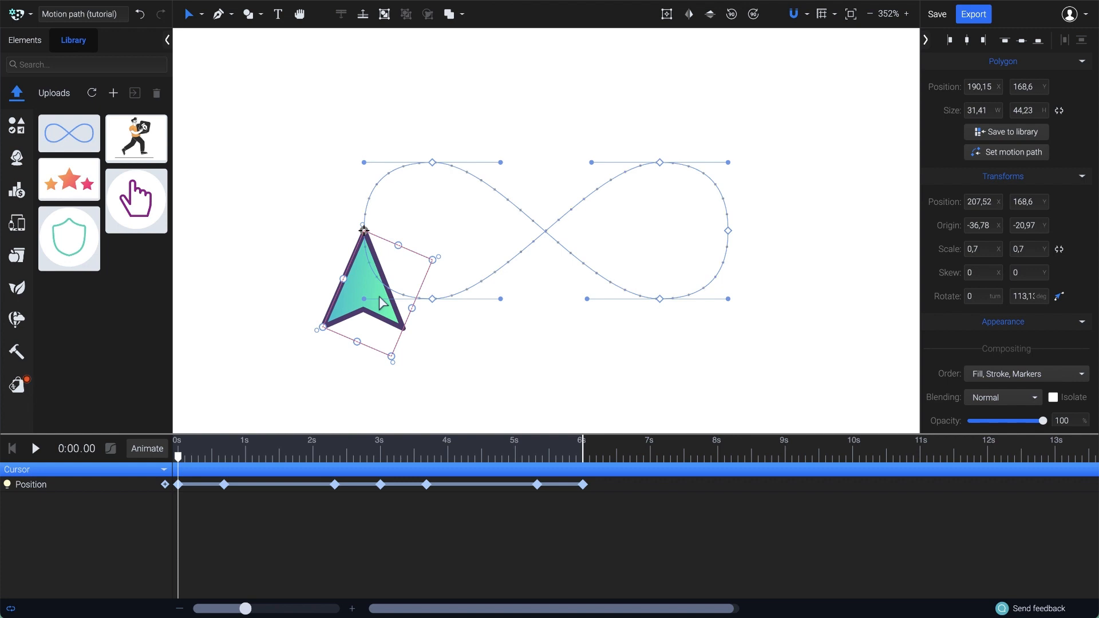
left_click(35, 449)
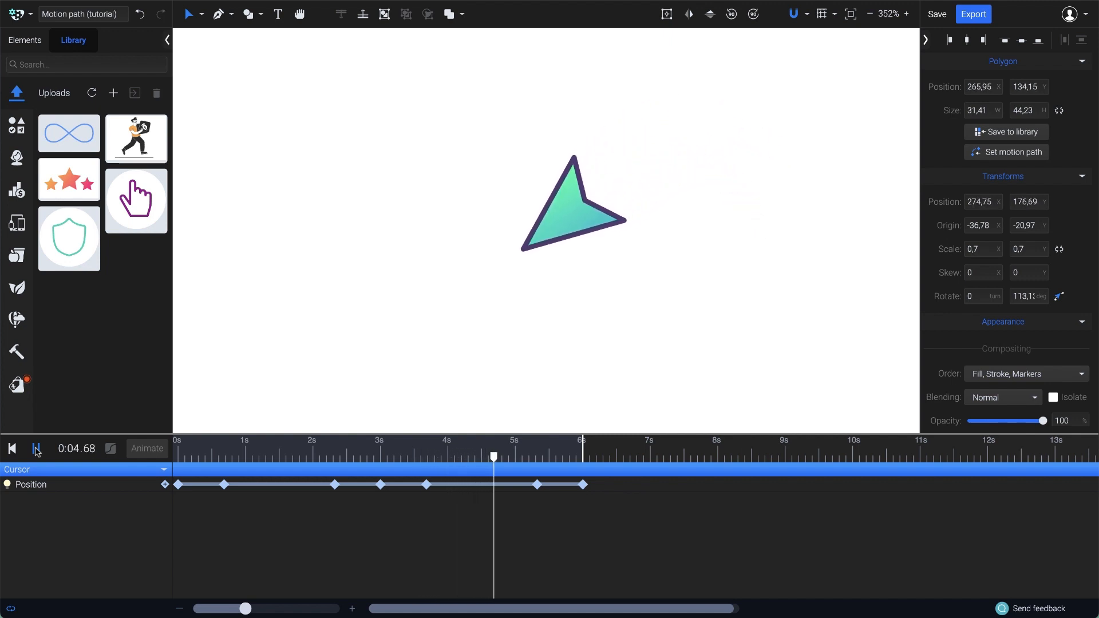
left_click(36, 449)
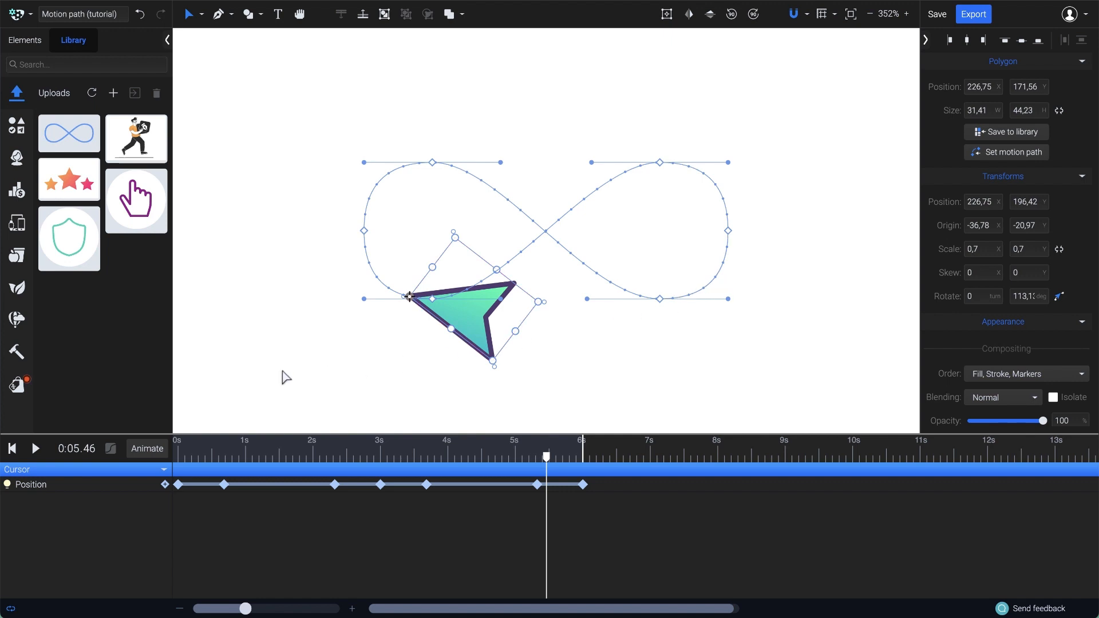
Step: Create a path element from the cursor's Position keyframes and place it behind the cursor in the element order
left_click(121, 488)
right_click(121, 488)
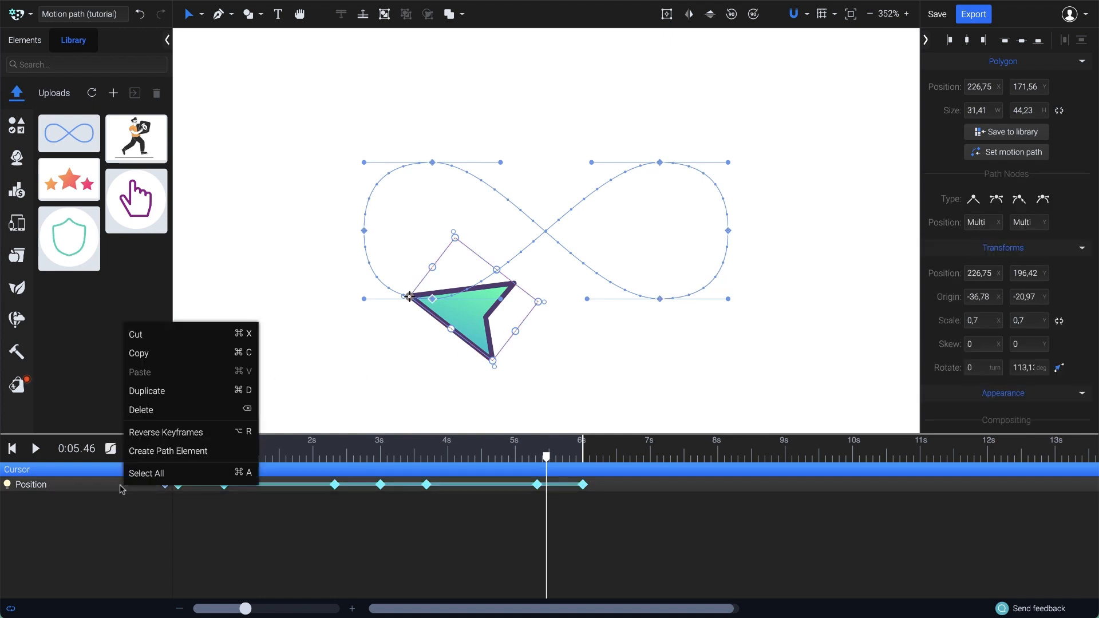
left_click(181, 452)
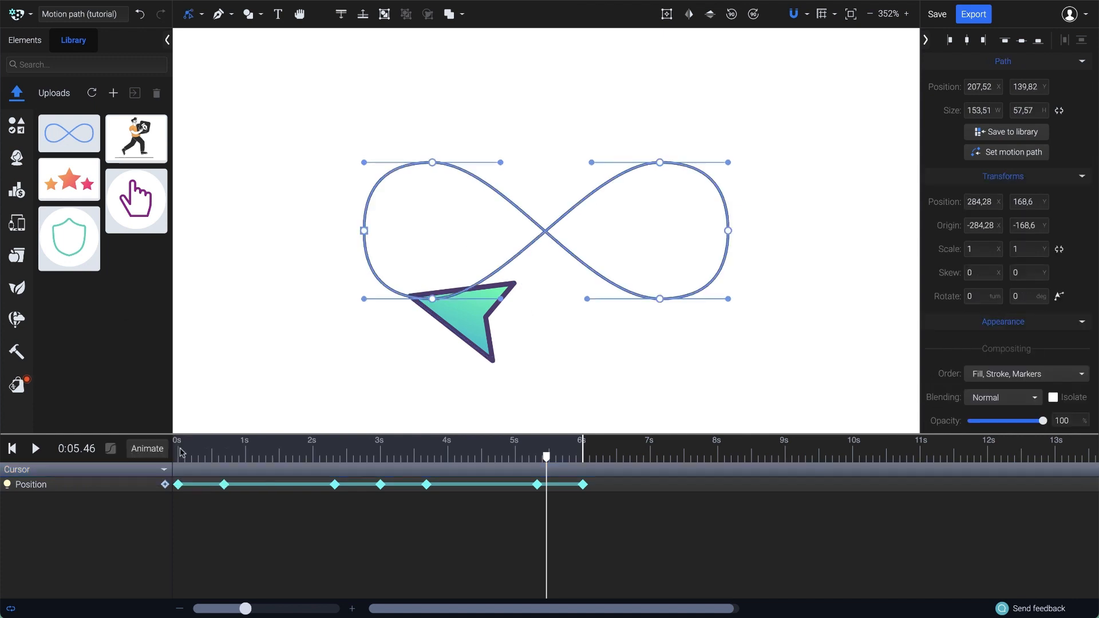
left_click(32, 46)
left_click(60, 126)
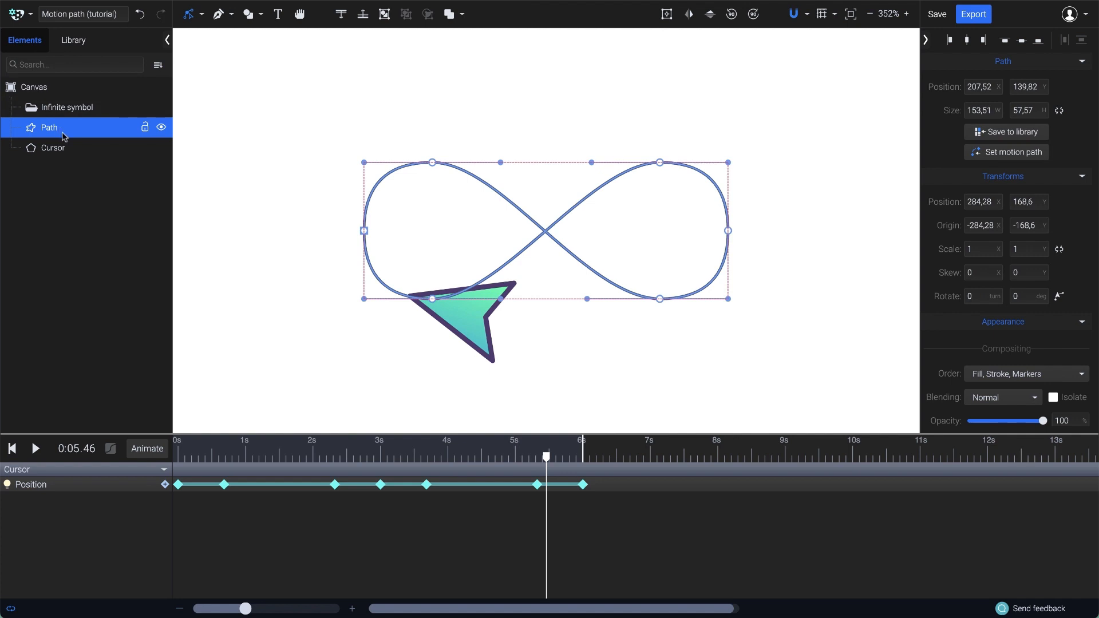
left_click(341, 15)
Step: Give the new path a mint-green stroke (#47f4cf) with a dash value of 5
scroll(1007, 297, "down", 5)
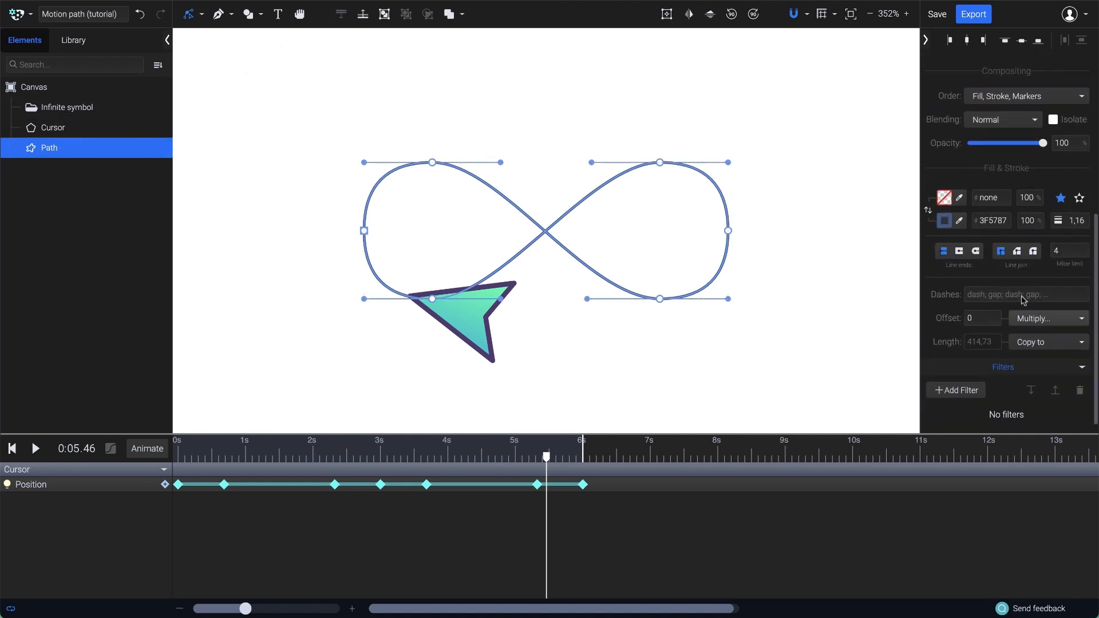
left_click(944, 220)
left_click_drag(867, 268, 844, 269)
left_click_drag(887, 192, 882, 165)
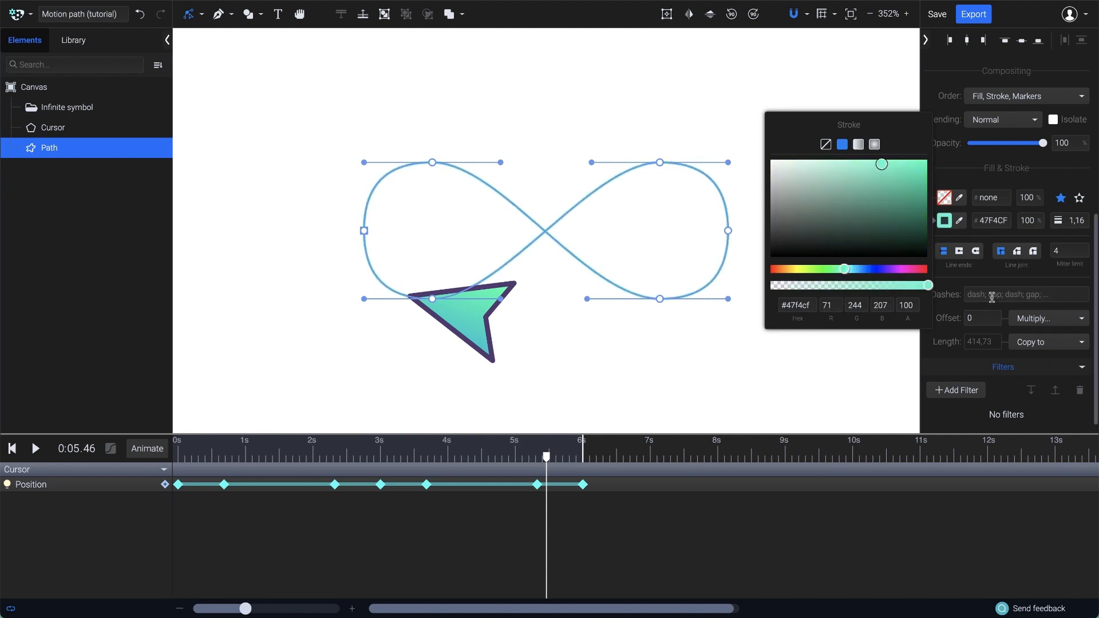
left_click(989, 294)
type("5")
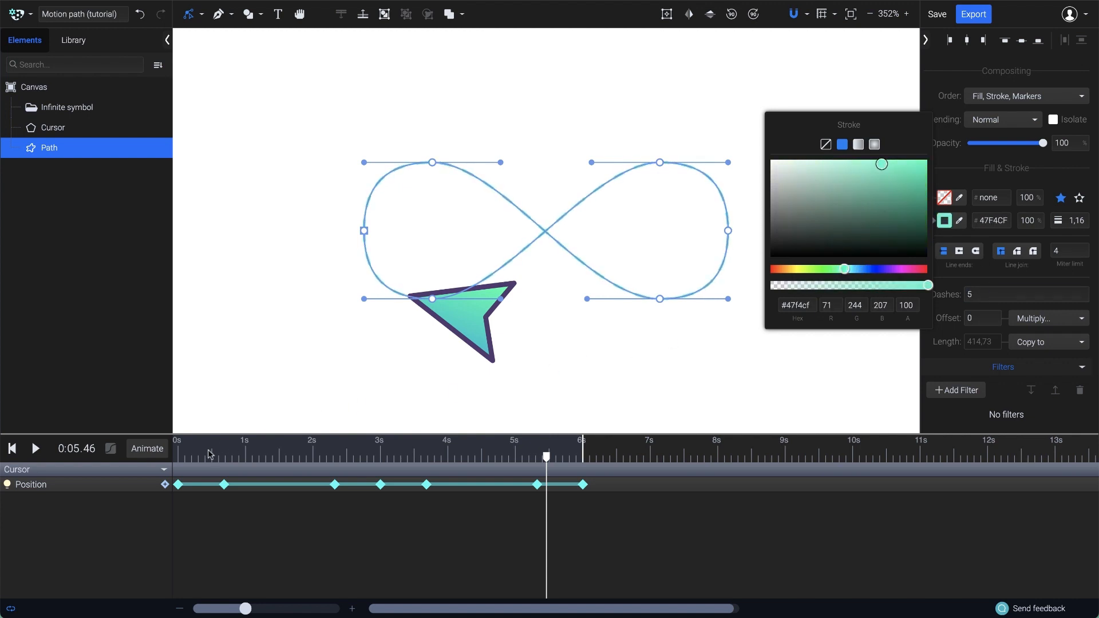
Step: Preview the cursor moving along the dashed path from the start and return the playhead to 0 s
left_click(178, 457)
key("space")
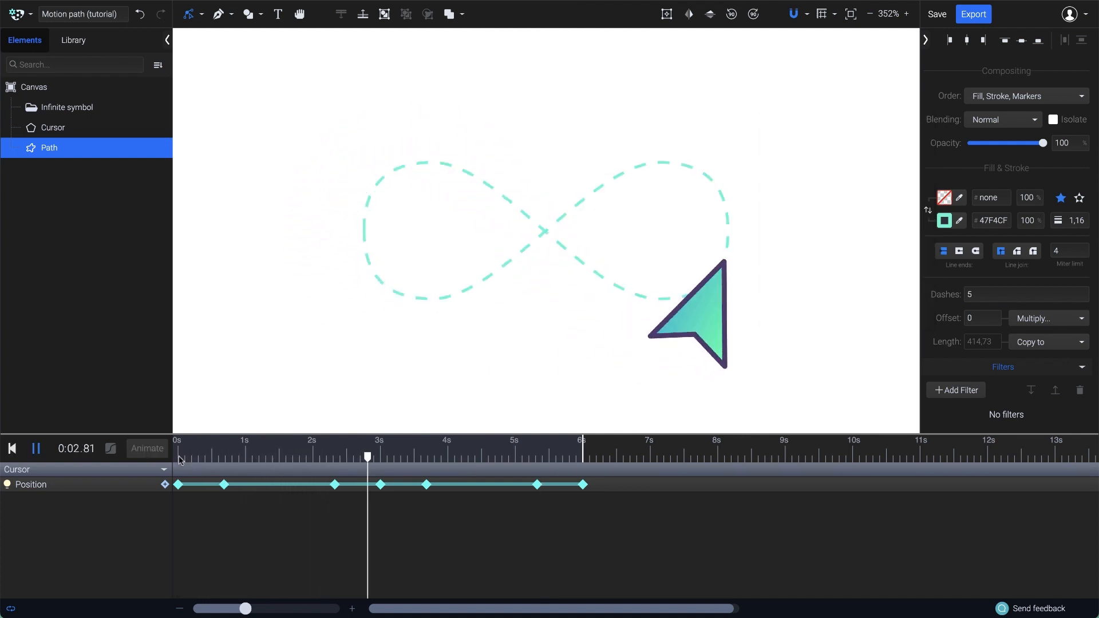
left_click(178, 457)
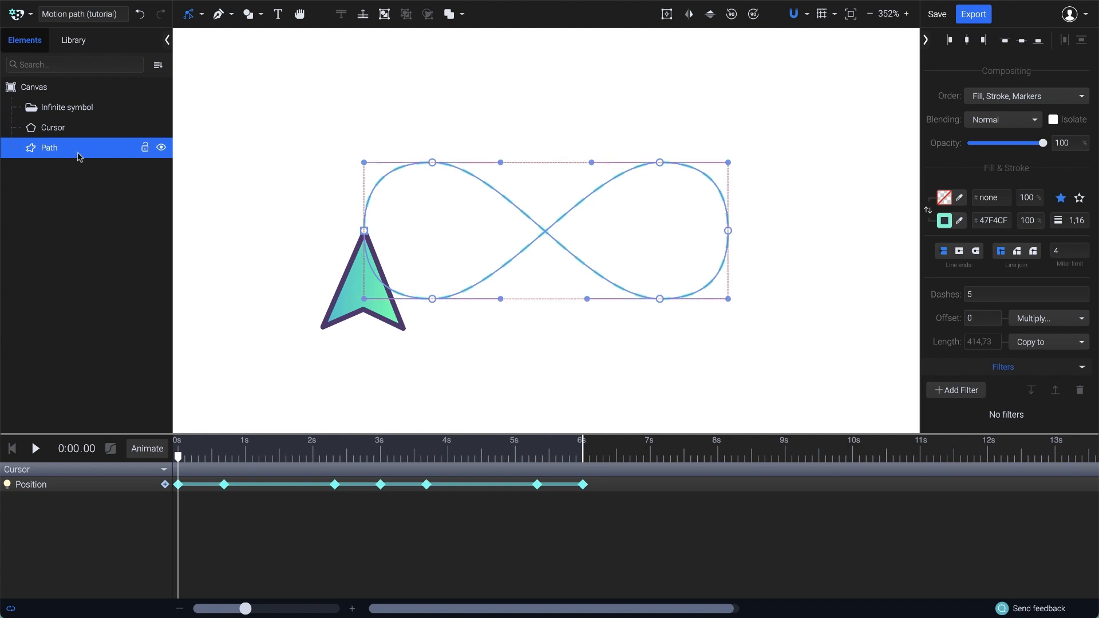
Step: Group the Infinite symbol, Cursor and Path elements together
left_click(95, 108)
left_click(100, 133, "shift")
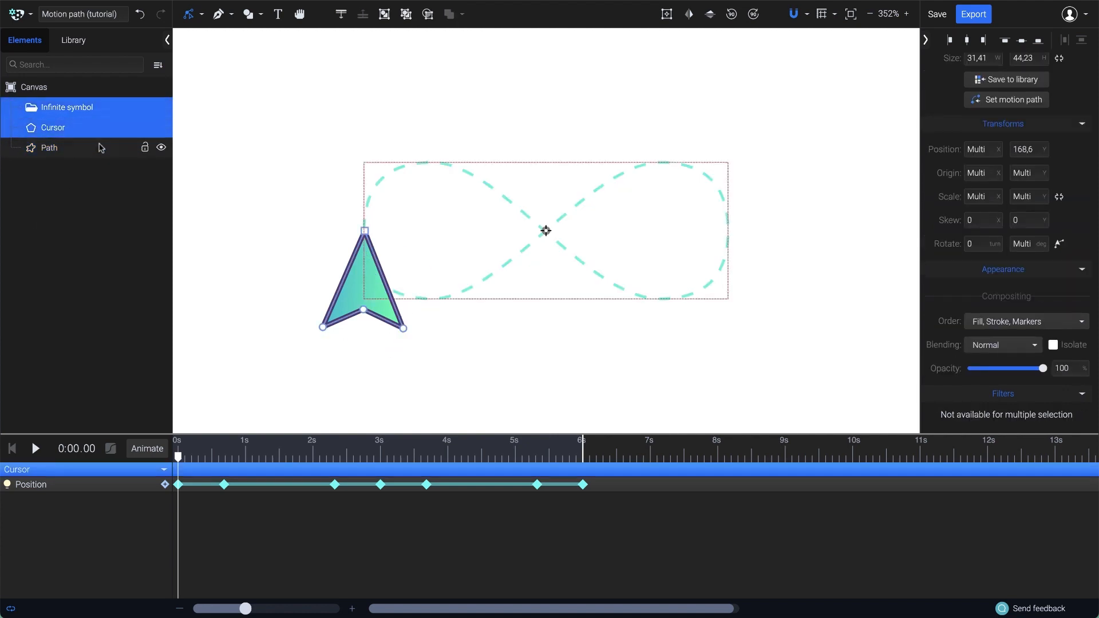
left_click(100, 150, "shift")
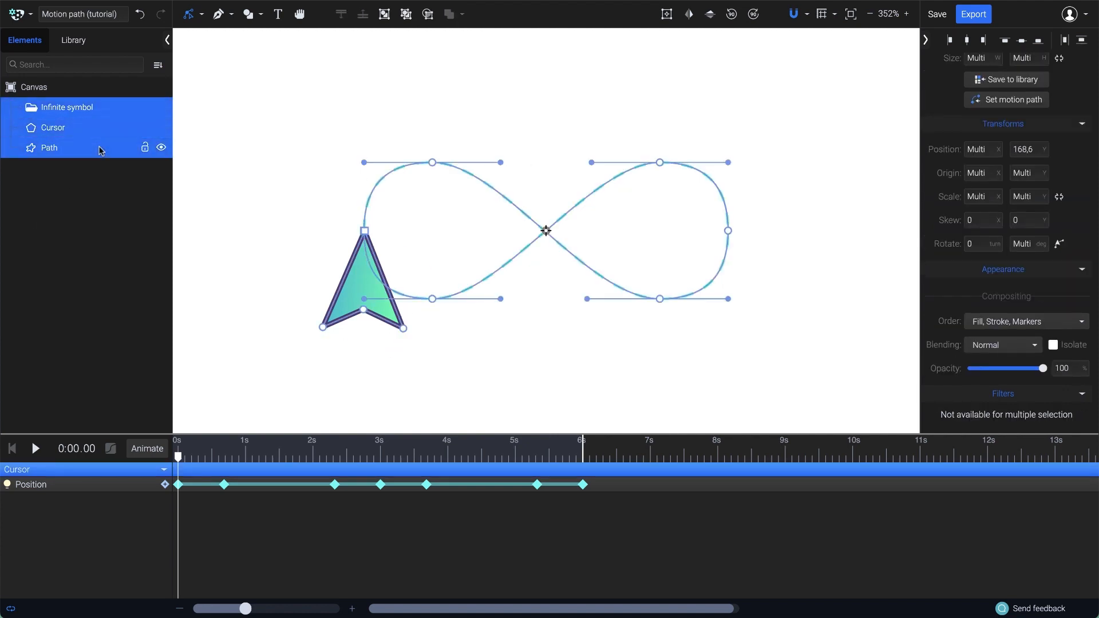
key("ctrl+g")
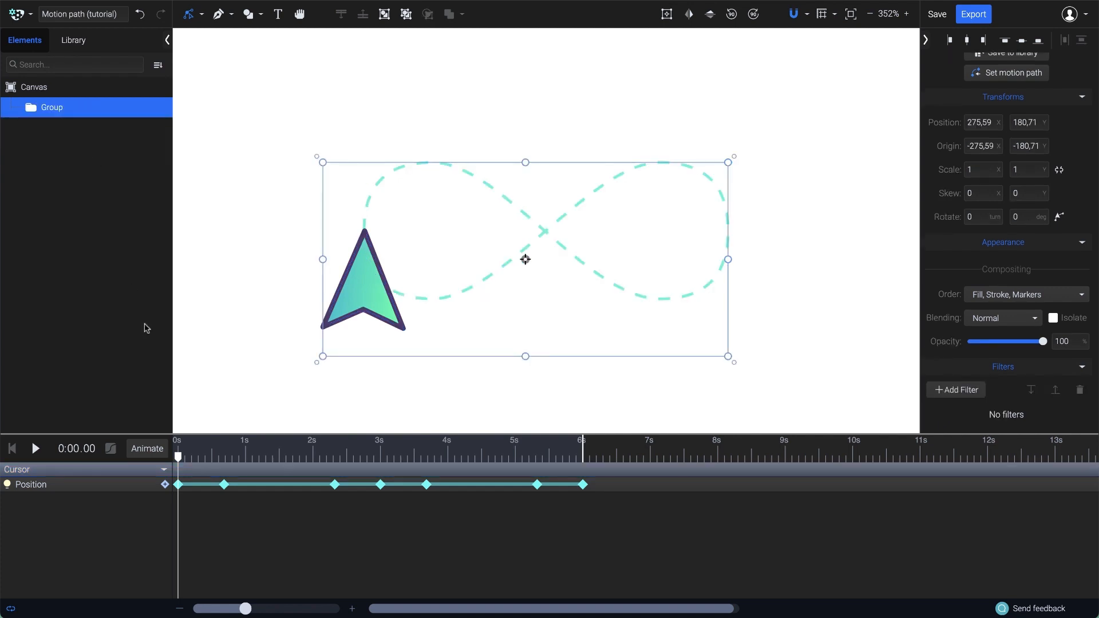
Step: Animate the group's position with a 2-second keyframe at about 264,5, 171,16, and bend the resulting motion segment into a curve
left_click(148, 448)
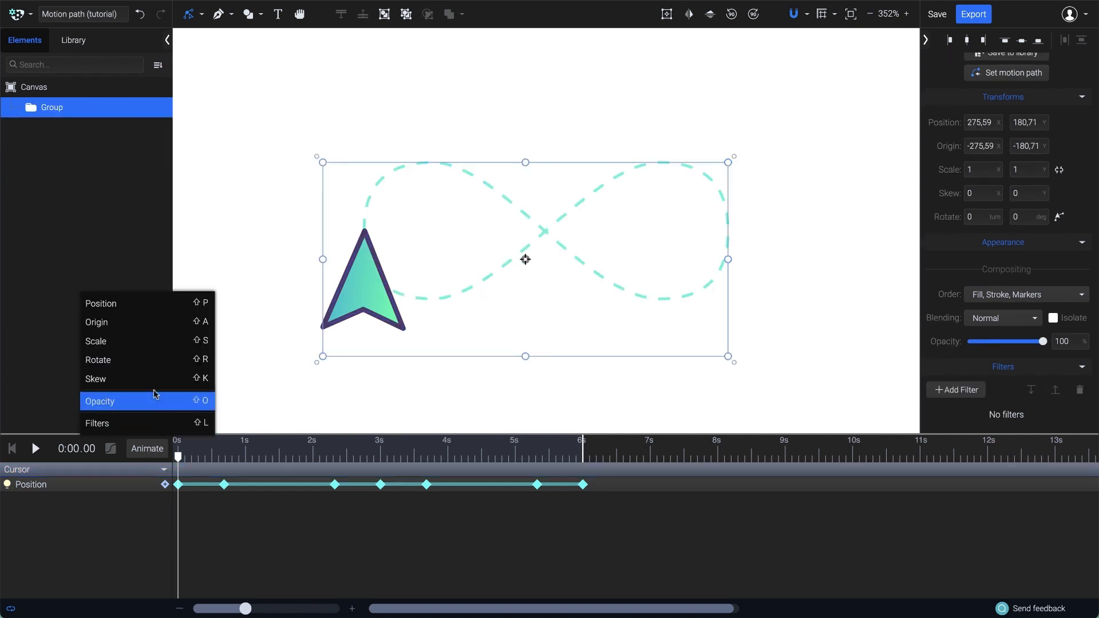
left_click(157, 311)
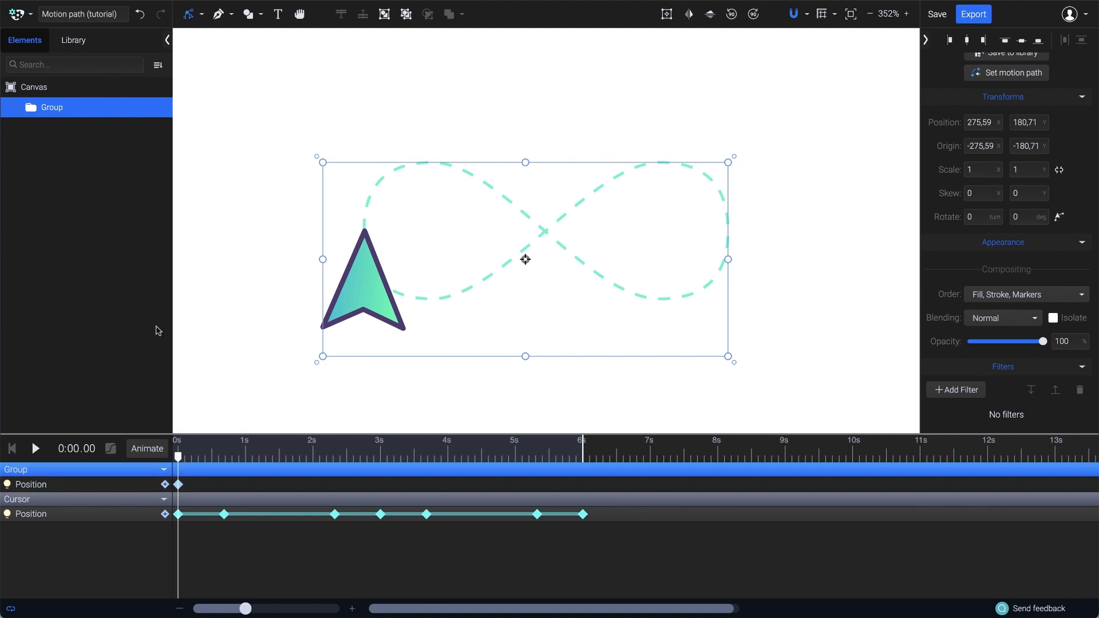
left_click_drag(184, 459, 315, 466)
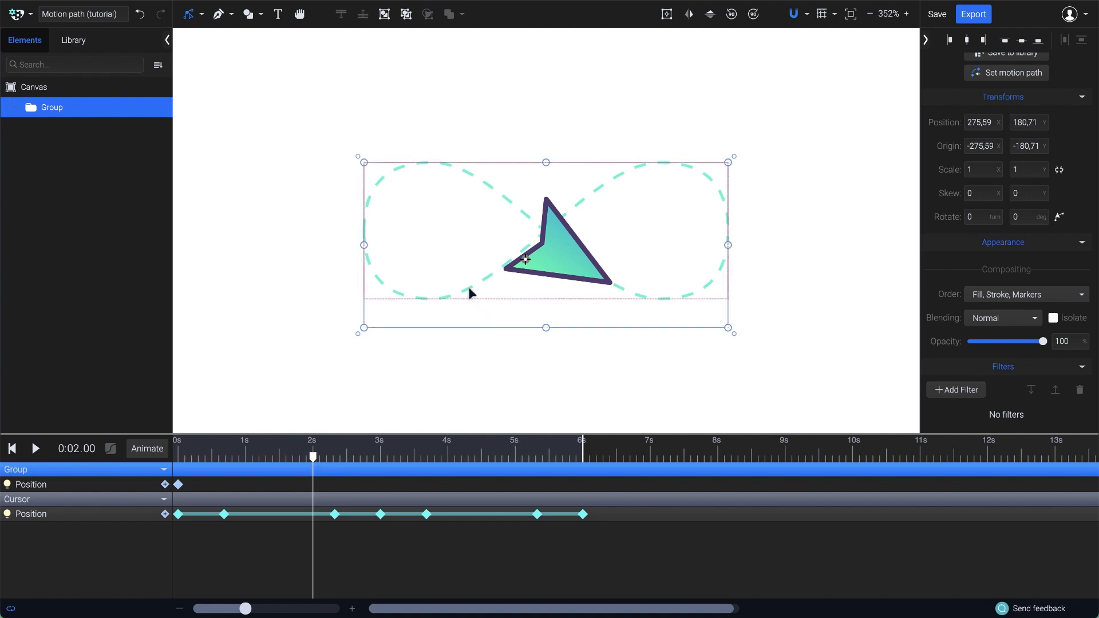
left_click_drag(469, 290, 444, 270)
scroll(512, 259, "up", 5)
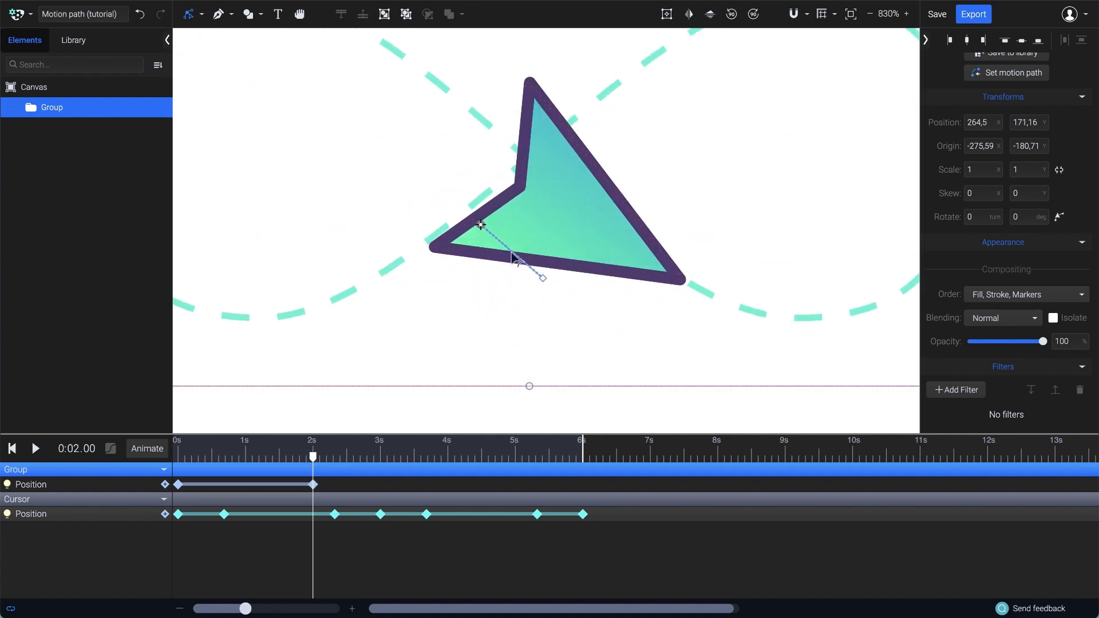
left_click_drag(513, 259, 496, 273)
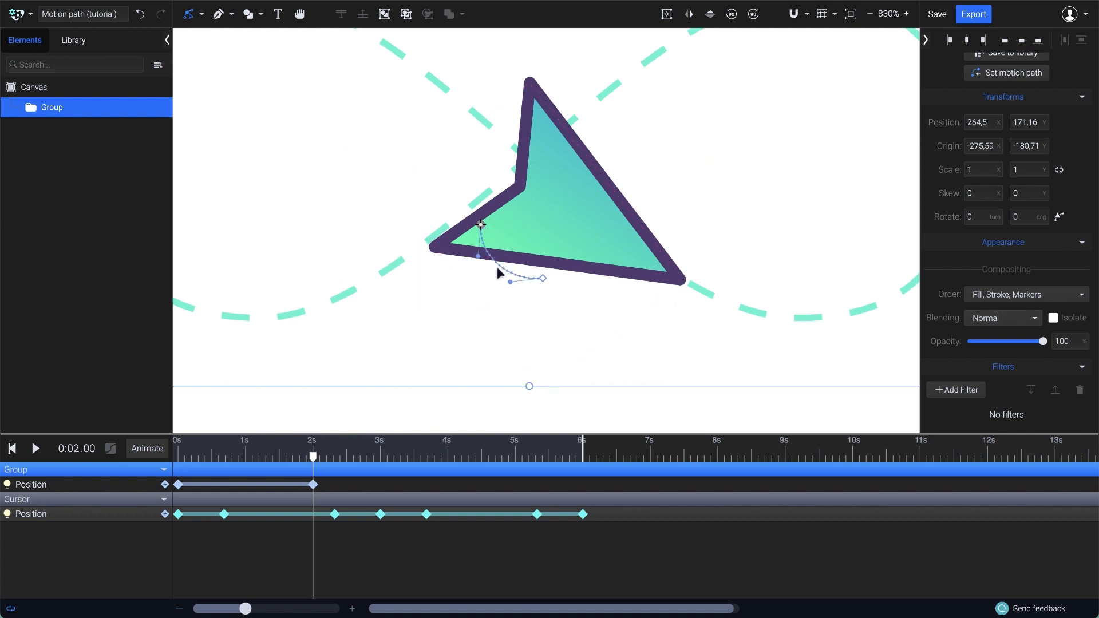
Step: Extend the group's motion path with a curved segment to a 4-second keyframe up and right of the previous one, and move its end node slightly outward
left_click_drag(313, 458, 447, 459)
left_click_drag(496, 324, 552, 270)
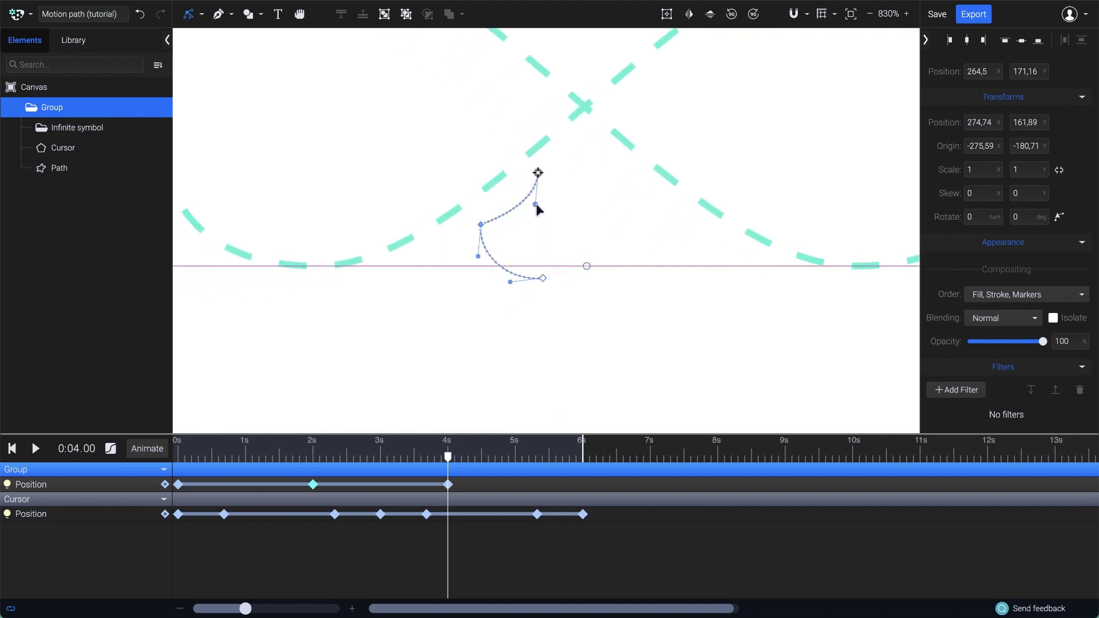
left_click_drag(515, 185, 491, 174)
left_click_drag(447, 460, 414, 454)
left_click_drag(537, 175, 568, 189)
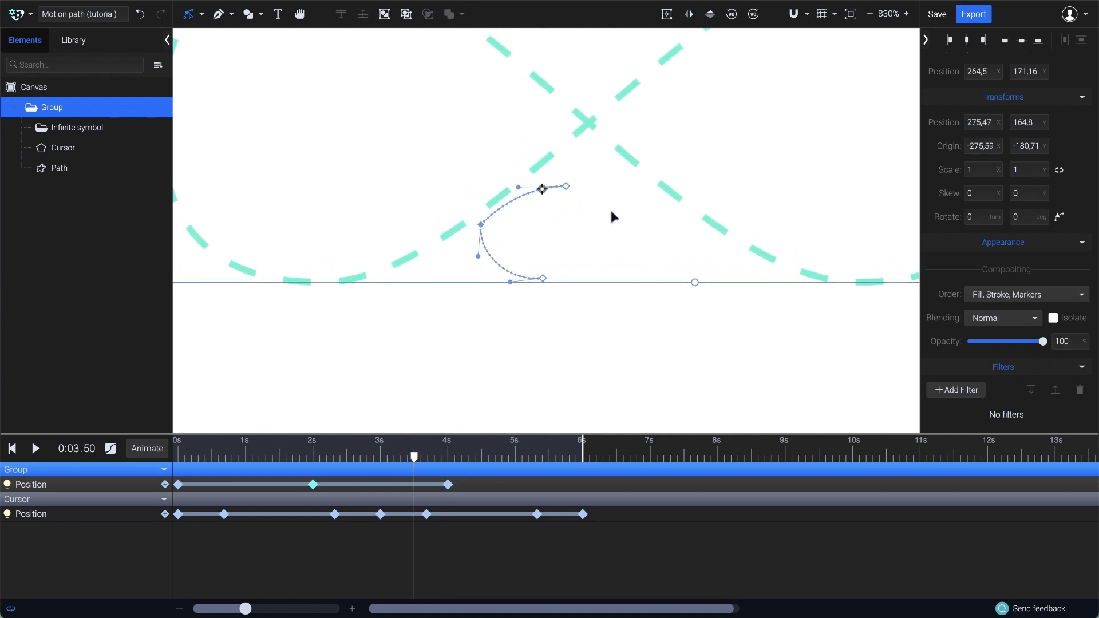
Step: Smooth the middle node of the group's motion path, adjust its handles, and move the start node to about 279,71, 181,37
scroll(985, 154, "up", 3)
left_click(996, 200)
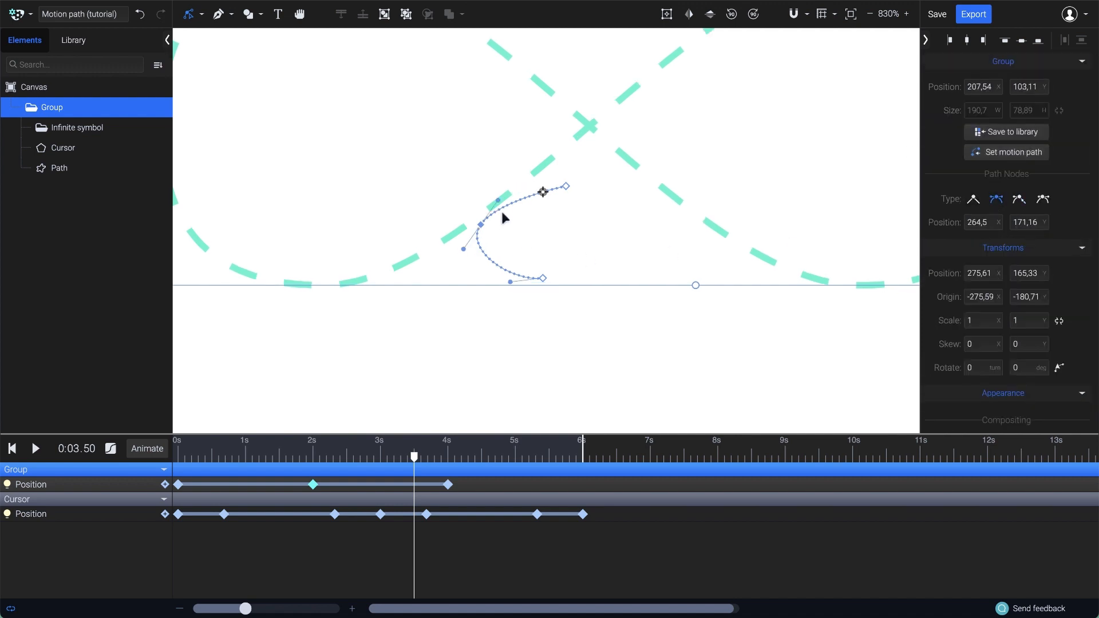
left_click_drag(498, 200, 487, 185)
left_click_drag(541, 286, 567, 290)
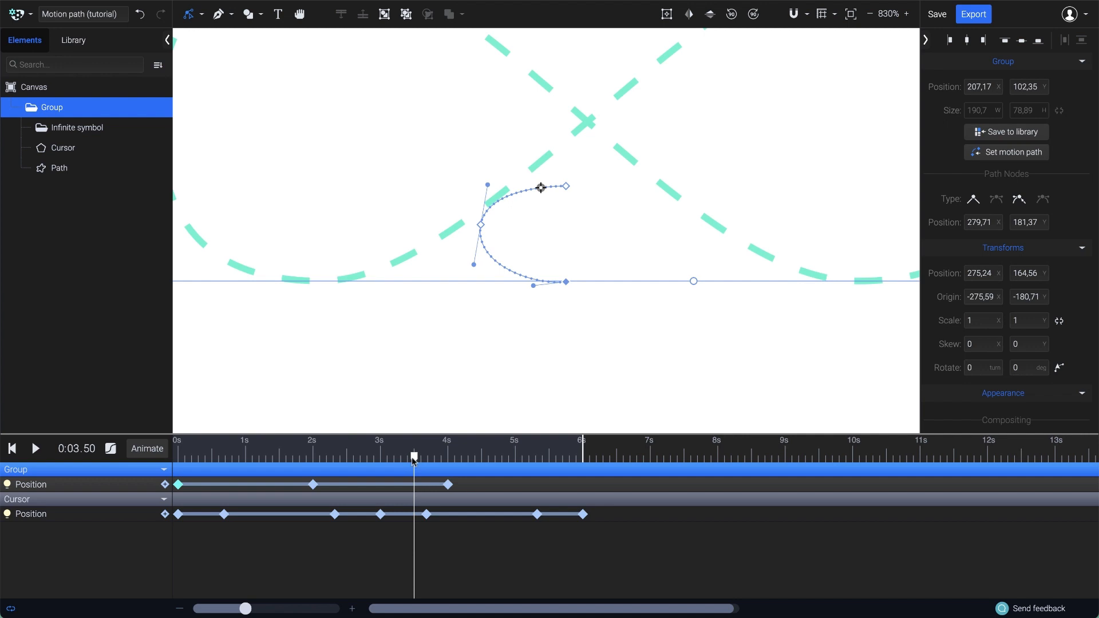
Step: Extend the group's motion path with a 6-second position keyframe at about 288,99, 171,86, down and right of the previous one
left_click_drag(414, 457, 583, 457)
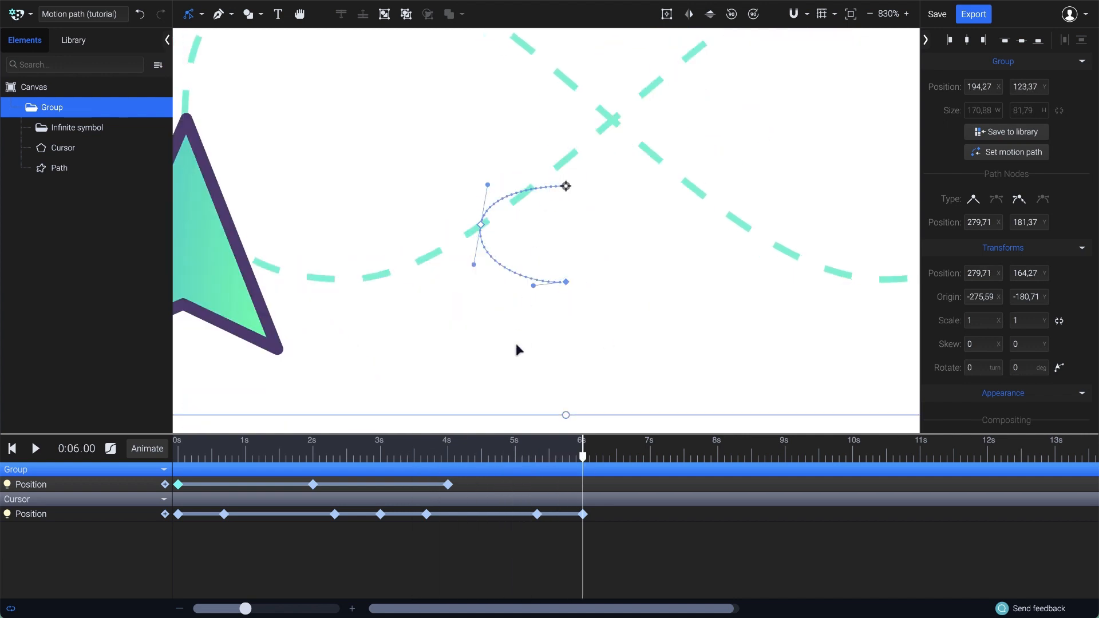
left_click_drag(520, 415, 571, 457)
scroll(632, 325, "down", 1)
left_click_drag(632, 325, 643, 248)
scroll(642, 245, "up", 1)
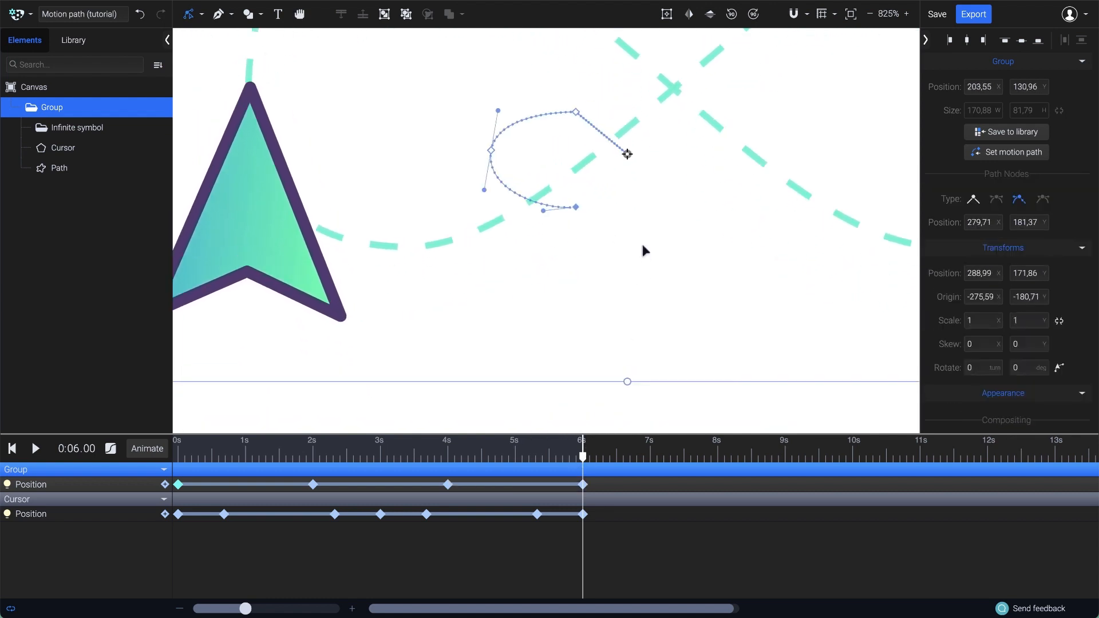
Step: Duplicate the group's first position keyframe at 6 seconds to close the motion path, and bend the closing segment into an outward curve
right_click(179, 485)
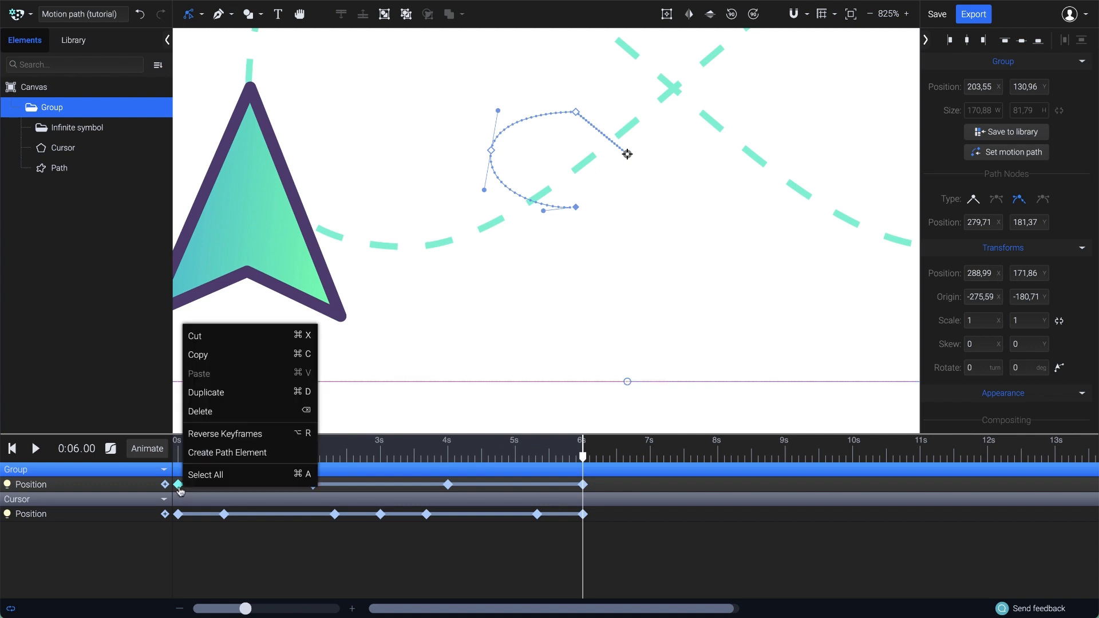
left_click(252, 393)
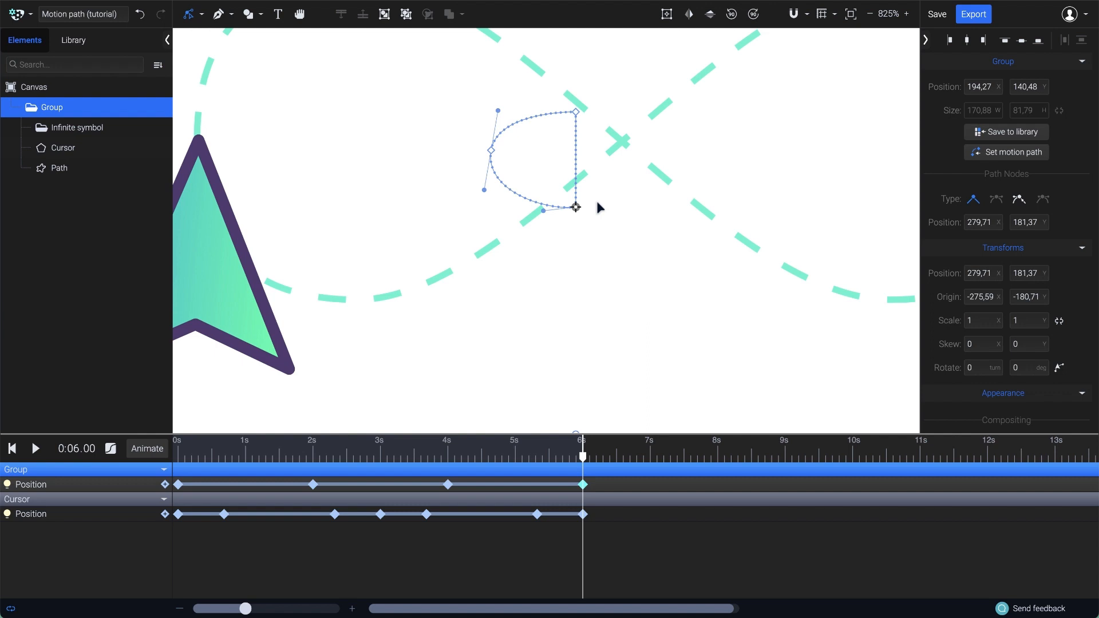
left_click_drag(577, 164, 607, 163)
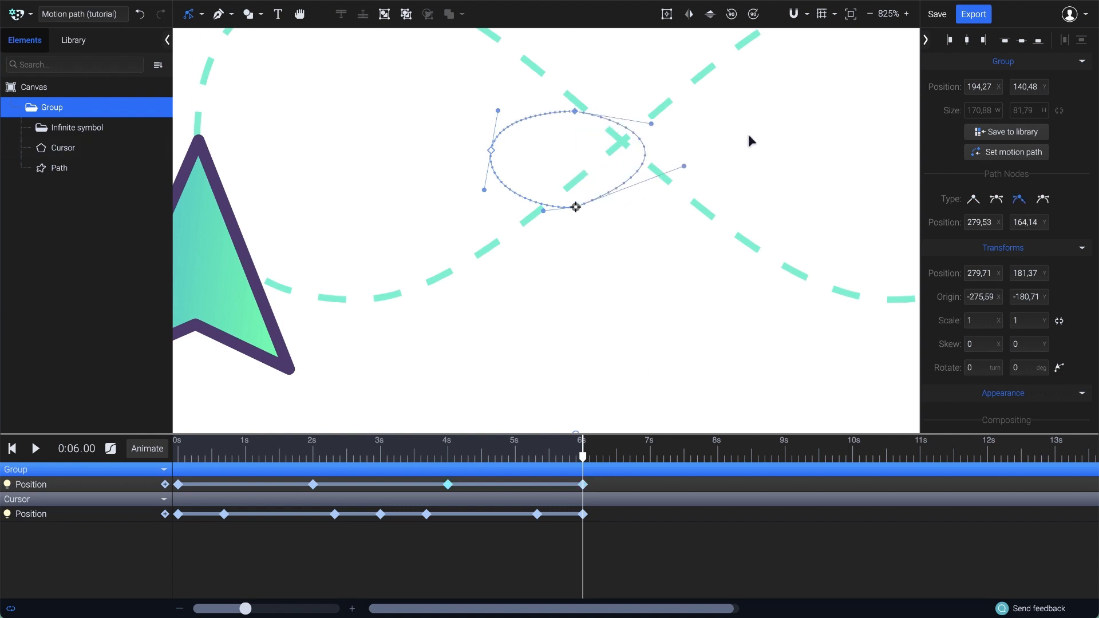
Step: Scrub back to 5.50 seconds to check the group's movement, and play the animation from the beginning
left_click_drag(582, 457, 549, 456)
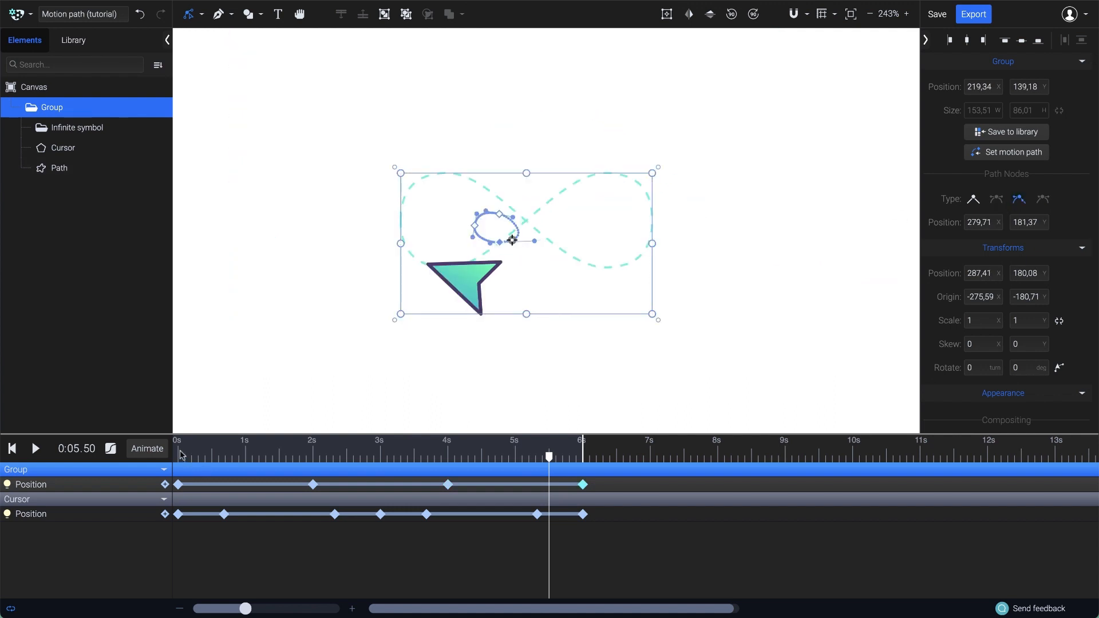
left_click(179, 452)
key("space")
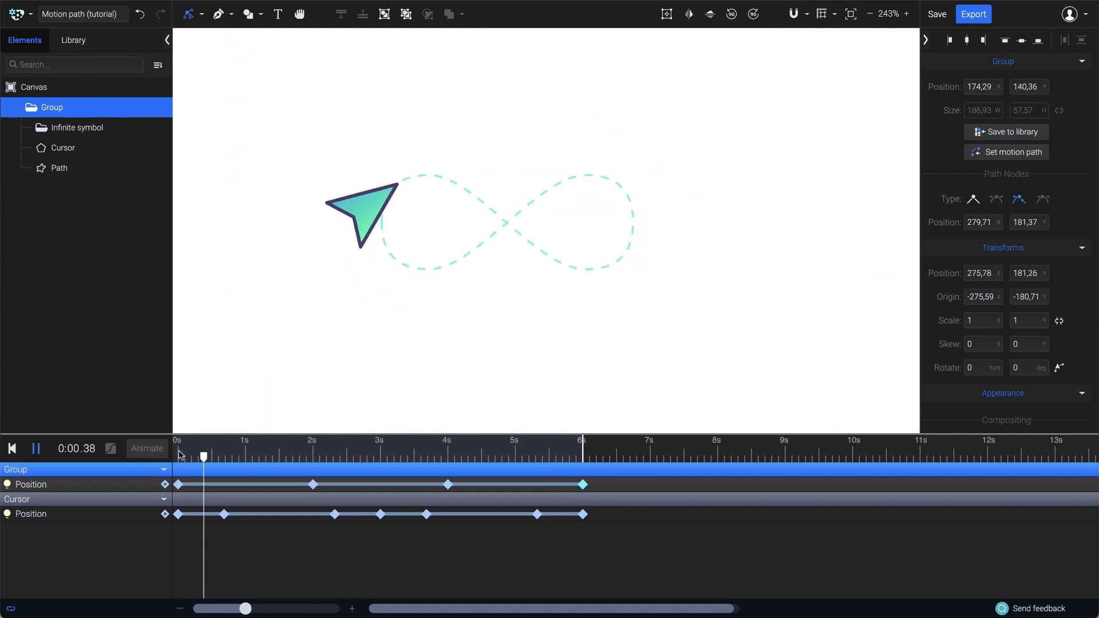